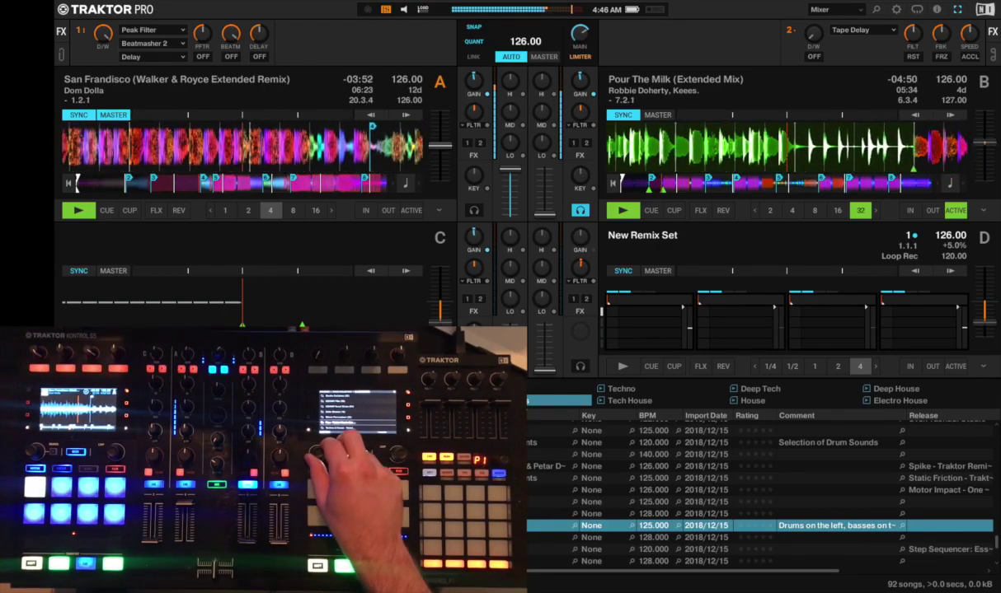
Step: Look through the list of remix sets in both directions for one suited to the mix
key("Up")
key("Up")
key("Up")
key("Up")
key("Up")
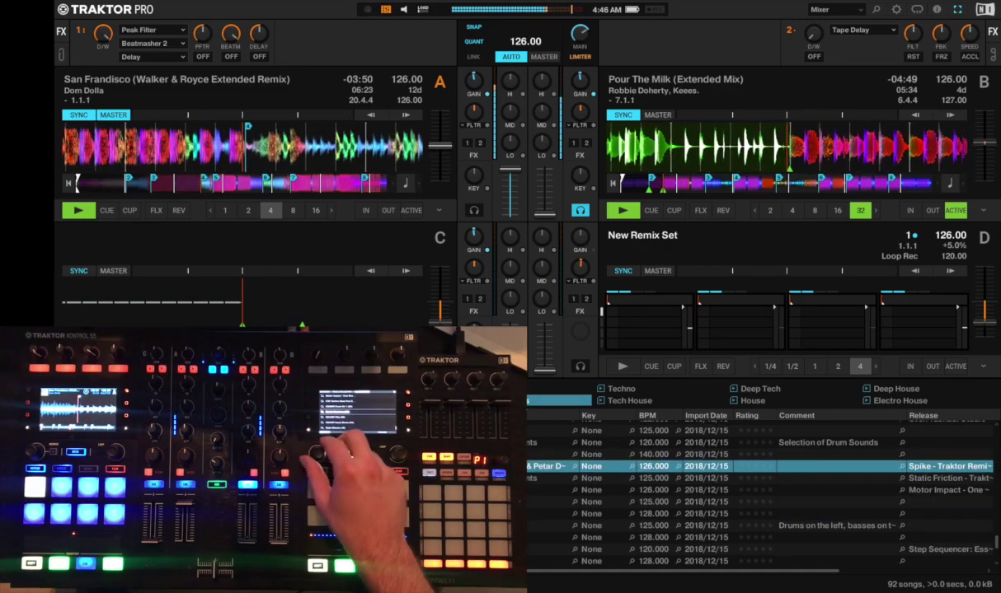
key("Up")
key("Up")
key("Up")
key("Up")
key("Up")
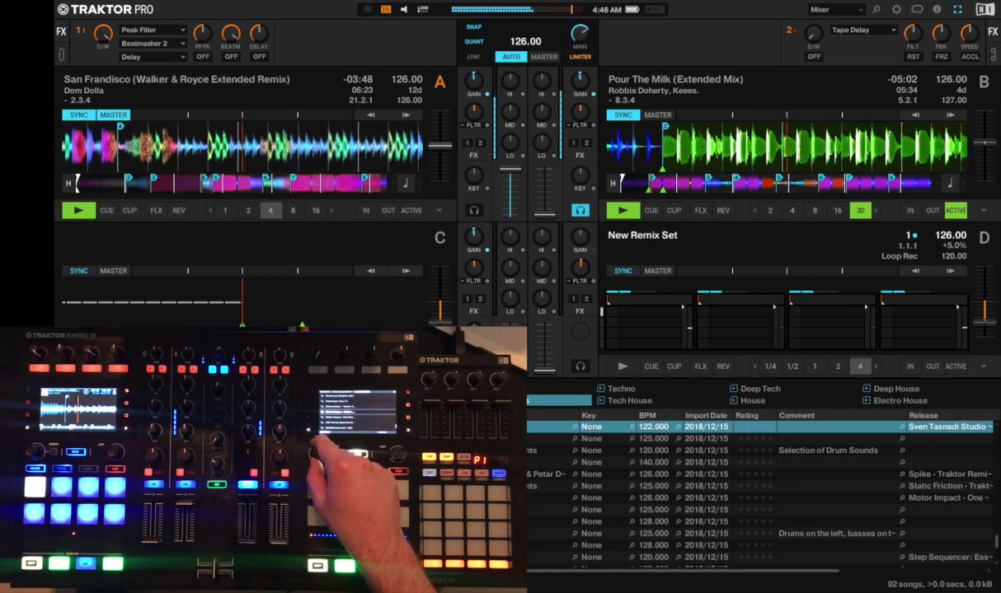
key("Up")
key("Up")
key("Up")
key("Up")
key("Up")
key("Up")
key("Up")
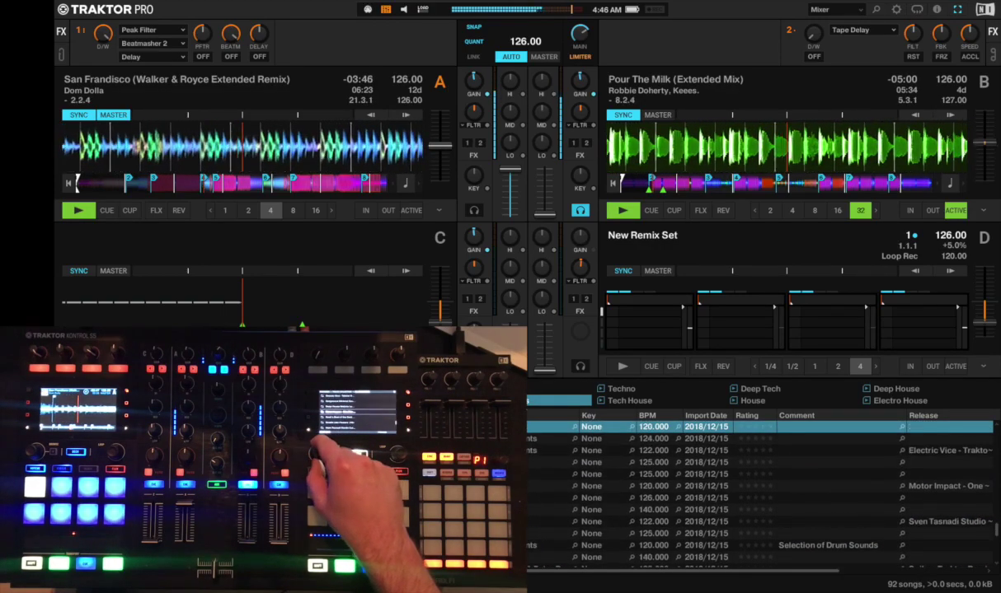
key("Up")
key("Up")
key("Up")
key("Up")
key("Up")
key("Up")
key("Up")
key("Up")
key("Up")
key("Up")
key("Up")
key("Up")
key("Up")
key("Up")
key("Up")
key("Up")
key("Up")
key("Up")
key("Up")
key("Up")
key("Up")
key("Up")
key("Up")
key("Up")
key("Up")
key("Up")
key("Up")
key("Down")
key("Down")
key("Down")
key("Down")
key("Down")
key("Down")
key("Down")
key("Down")
key("Down")
key("Down")
key("Down")
key("Down")
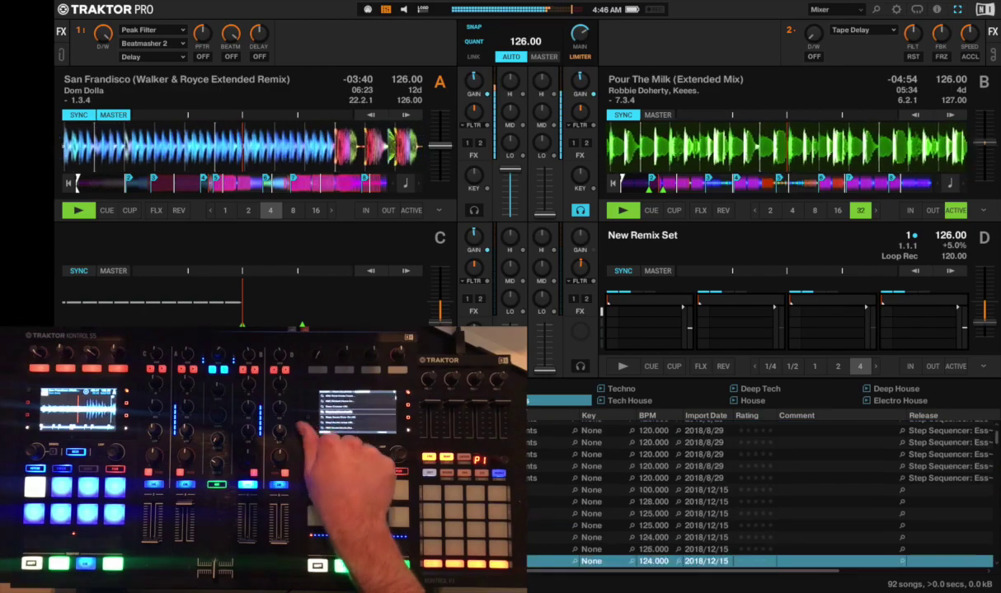
key("Down")
key("Down")
key("Down")
key("Down")
key("Down")
key("Down")
key("Down")
key("Down")
key("Down")
key("Down")
key("Down")
key("Down")
key("Down")
key("Down")
key("Down")
key("Down")
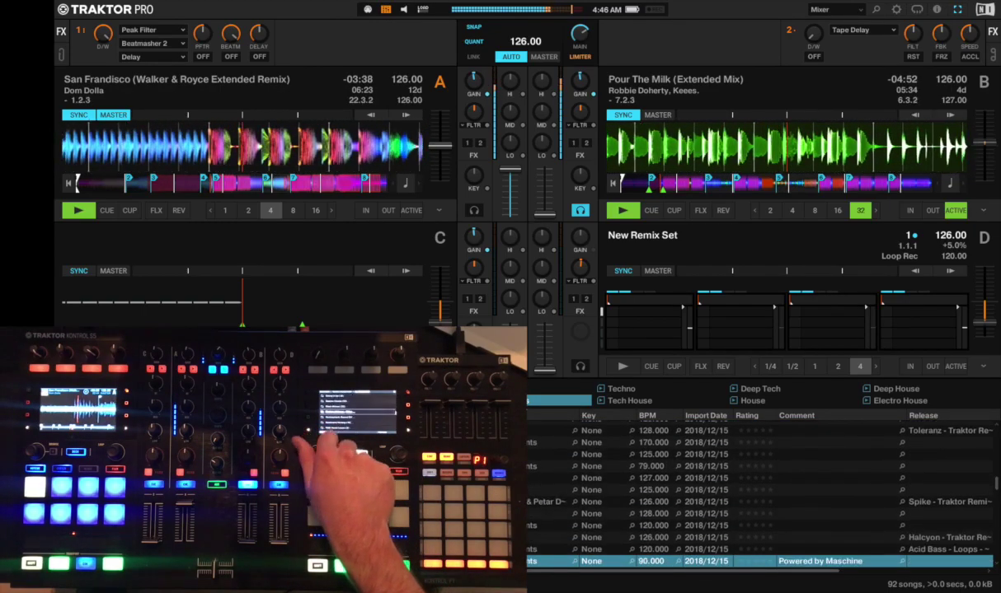
key("Down")
key("Down")
key("Down")
key("Down")
key("Down")
key("Down")
key("Down")
key("Down")
key("Down")
key("Down")
key("Down")
key("Down")
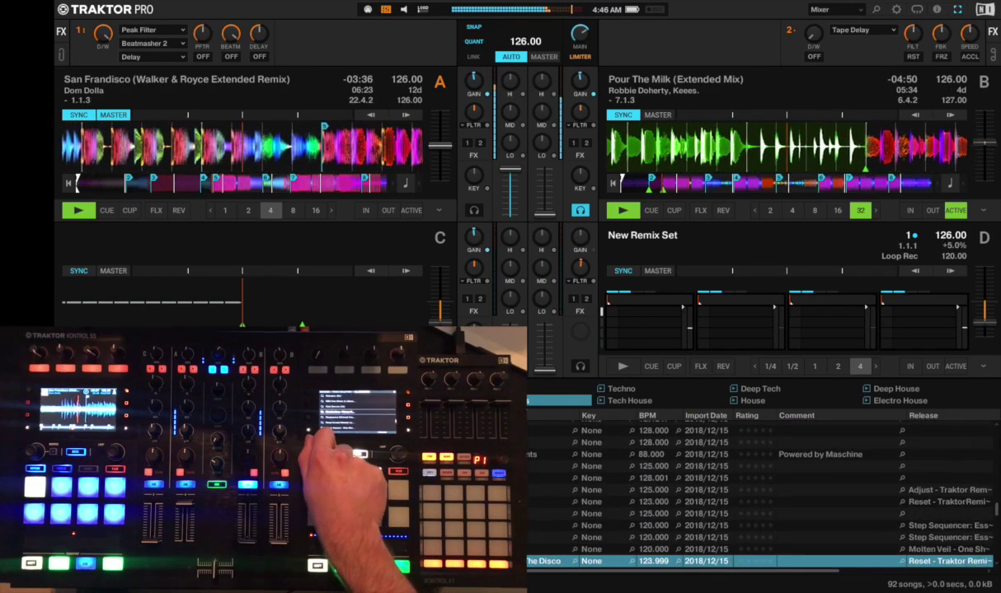
key("Down")
key("Down")
key("Down")
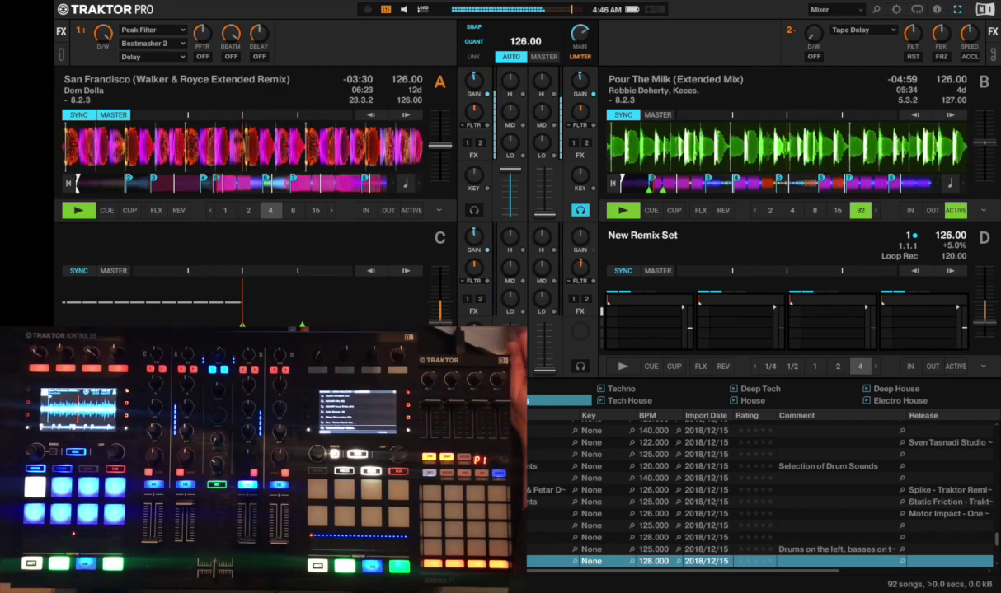
Step: Find the Flux - Traktor Remix Set near the end of the remix set list and load it into deck D
key("Up")
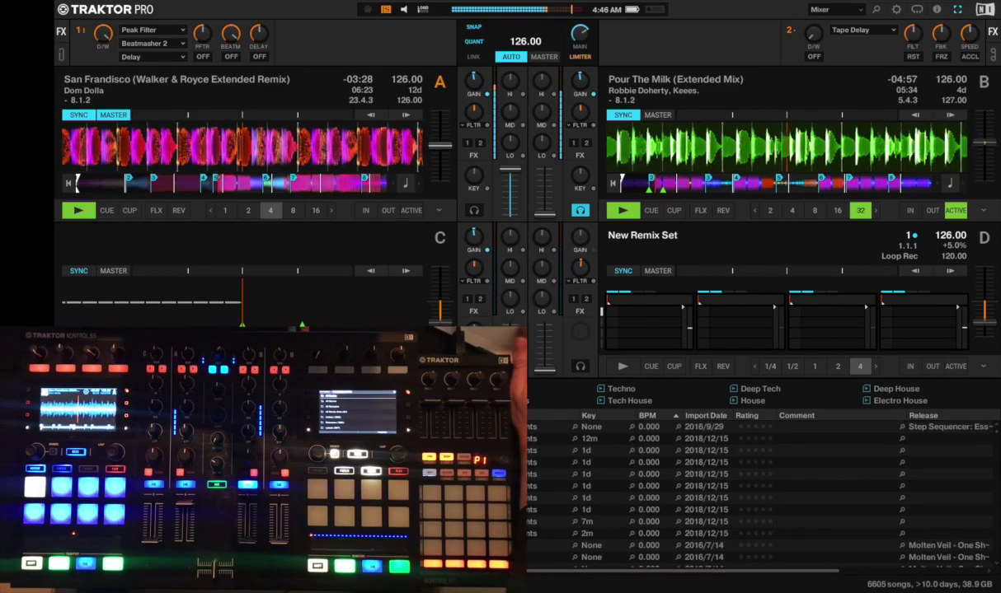
key("Down")
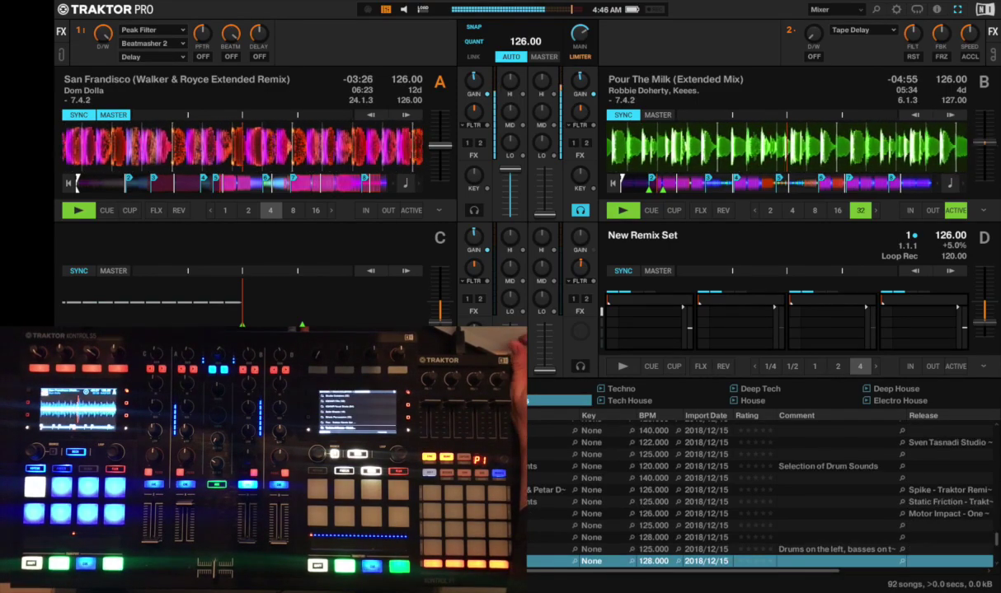
scroll(759, 495, "down", 3)
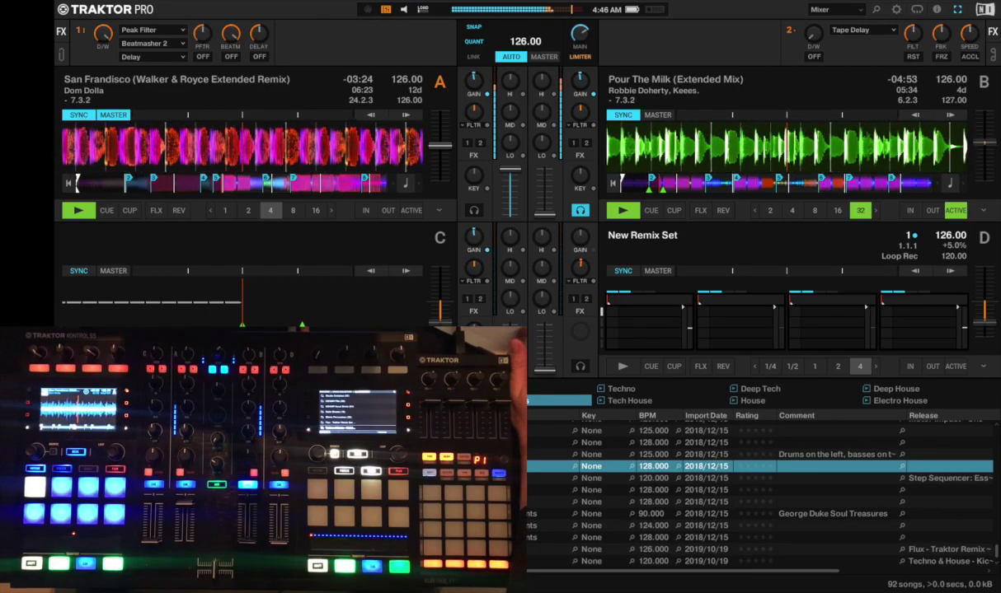
key("Down")
key("Down")
key("Down")
key("Down")
key("Down")
key("Down")
key("Down")
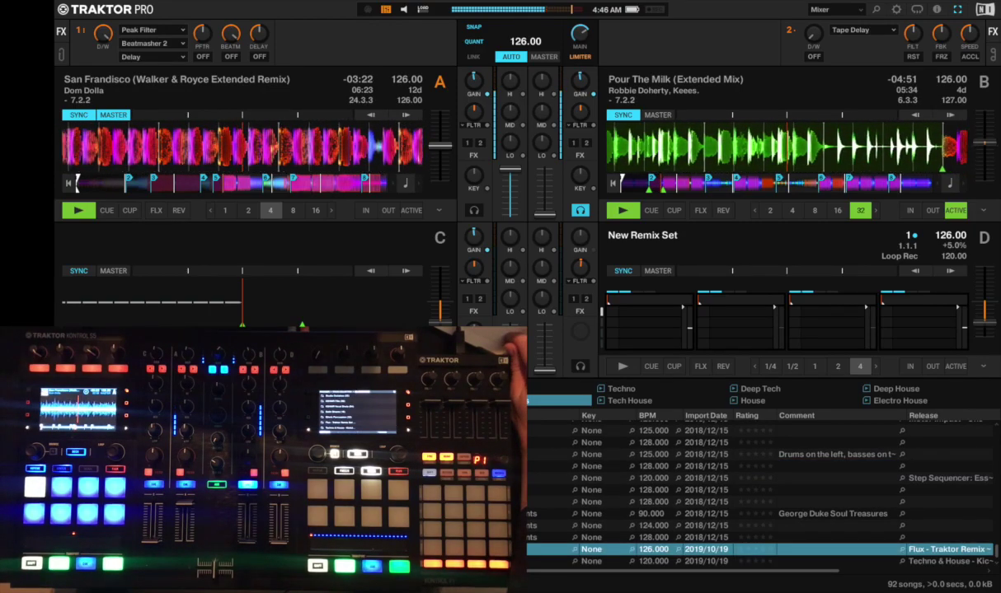
left_click_drag(627, 549, 687, 317)
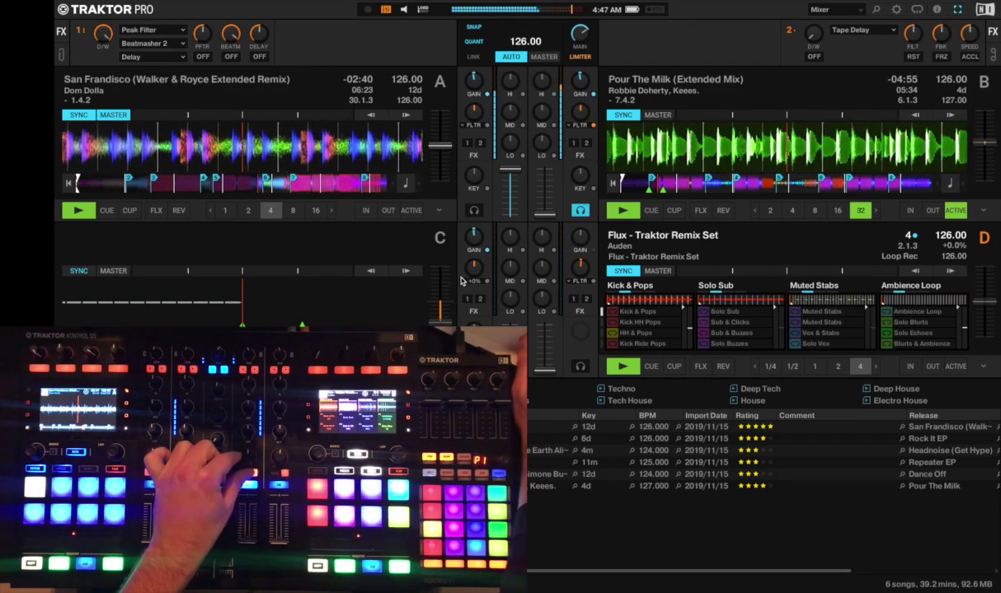
Step: Choose Filter as the mixer effect for deck B's channel
left_click(580, 125)
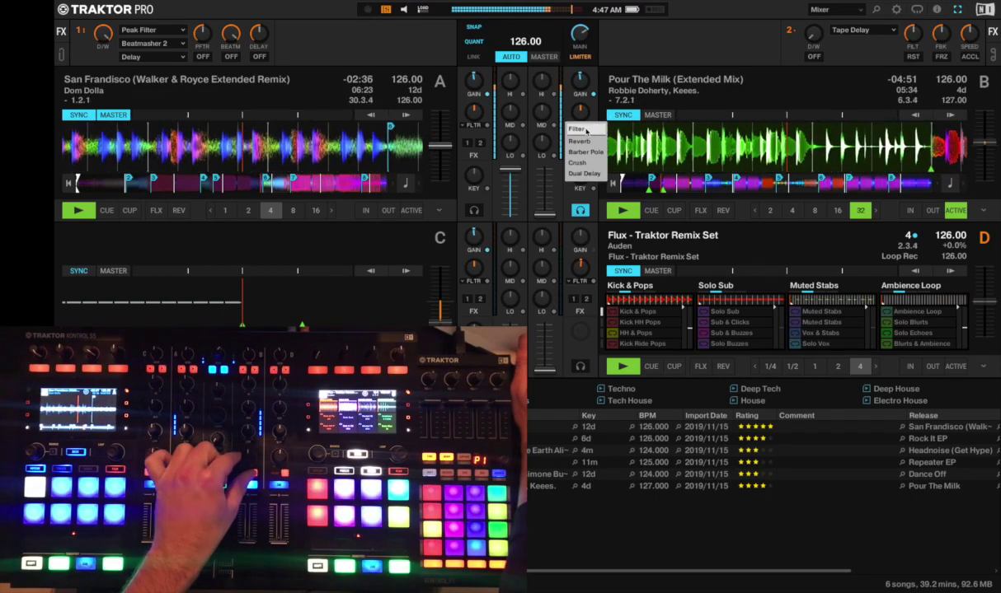
left_click(581, 130)
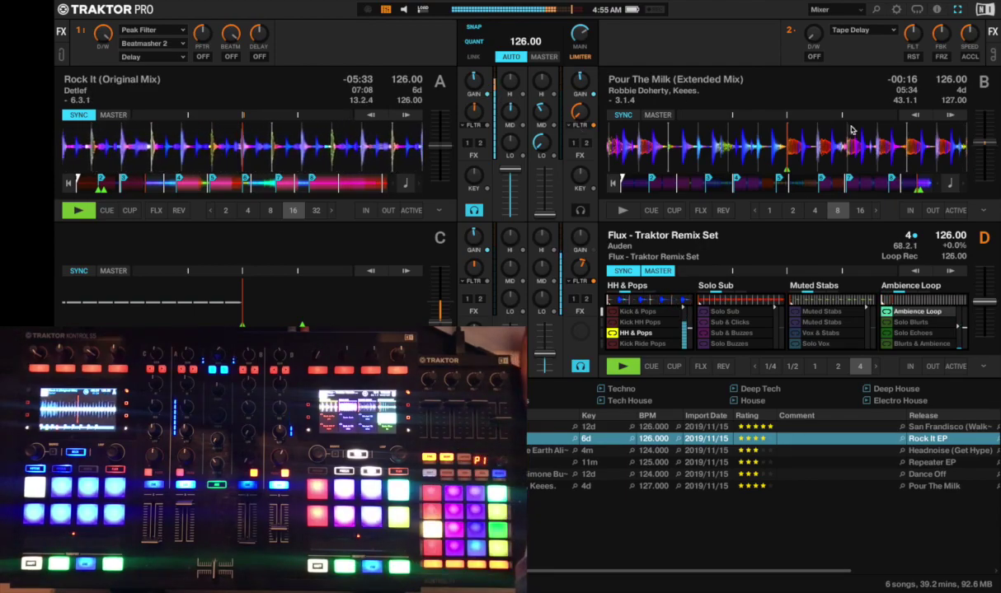
Step: Set the quantize value of deck D's remix set to 1
left_click(907, 237)
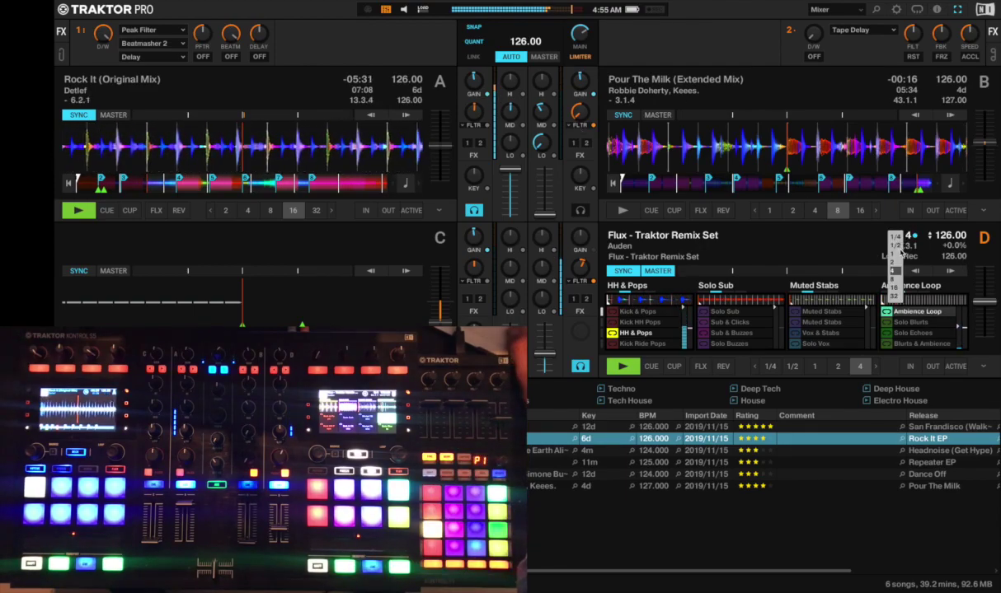
left_click(897, 254)
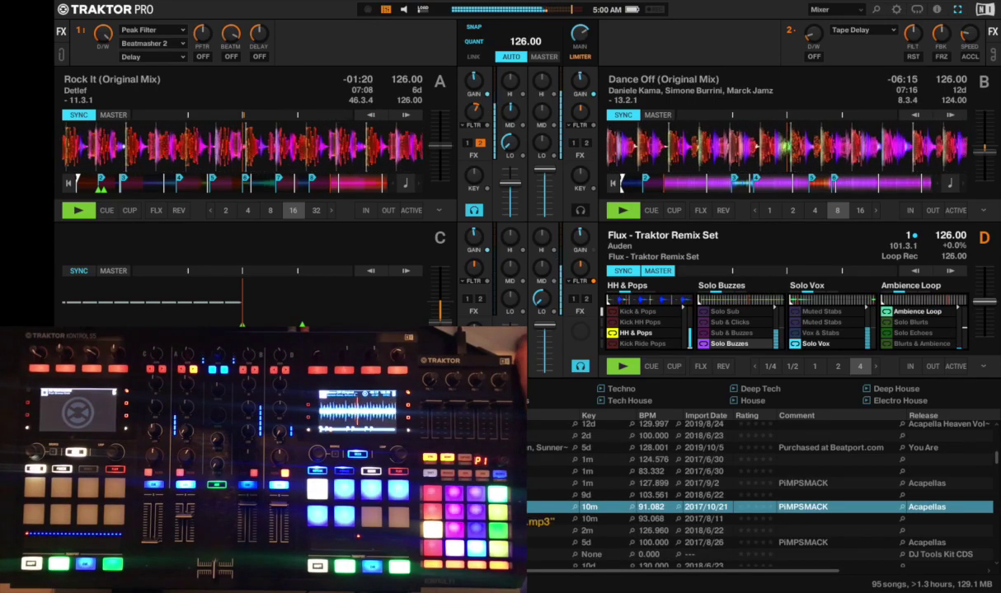
Step: Load the Baby Boy acapella by Beyonce into deck C
left_click_drag(577, 507, 152, 302)
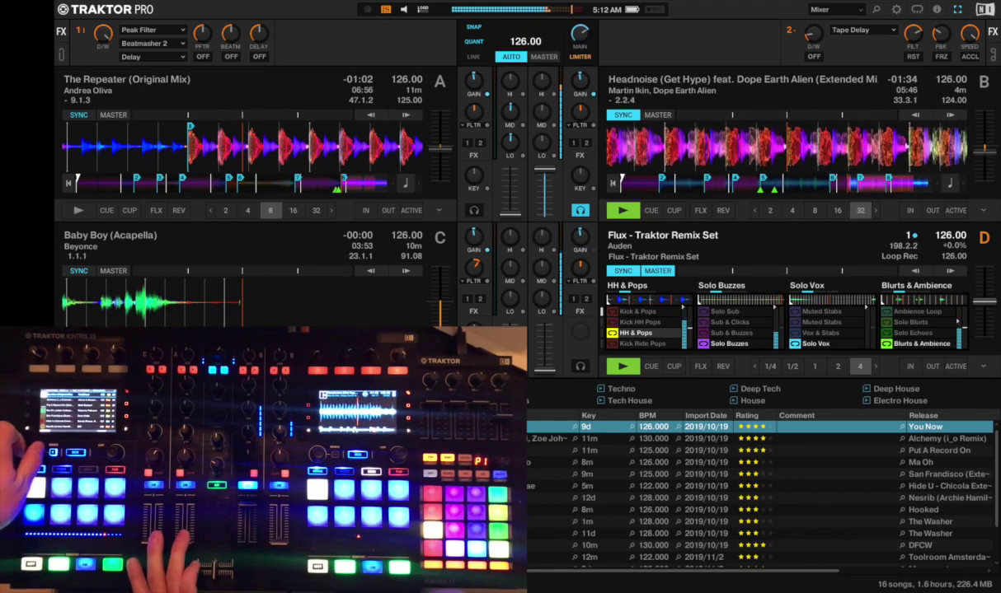
Step: Look through the playlist's tracks, comparing key, BPM and rating for the next track to mix
key("Down")
key("Down")
key("Down")
key("Down")
key("Down")
key("Down")
key("Down")
key("Down")
key("Down")
key("Down")
key("Down")
key("Down")
key("Down")
key("Down")
key("Down")
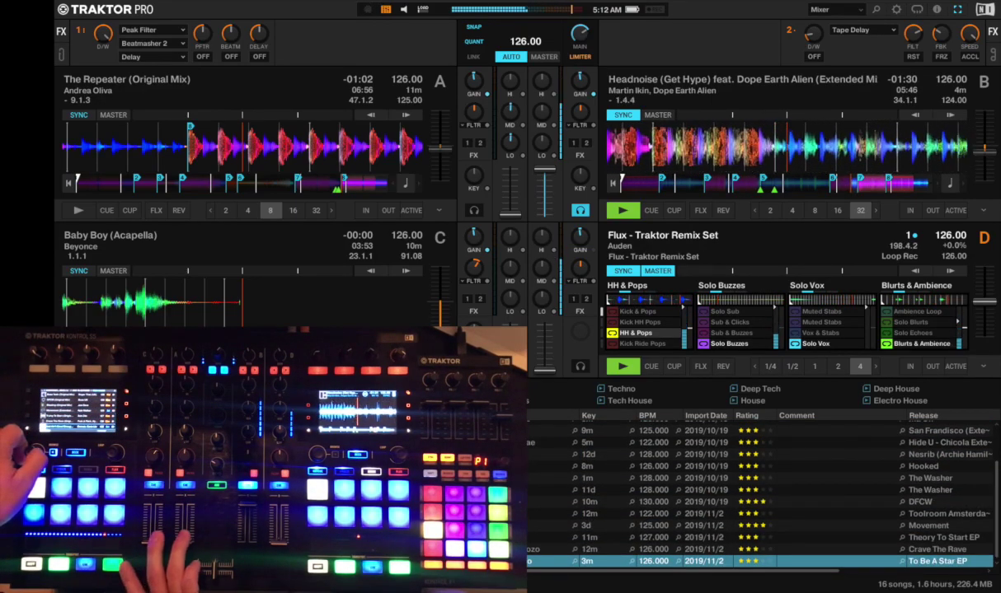
key("Up")
key("Up")
key("Up")
key("Up")
key("Up")
key("Up")
key("Up")
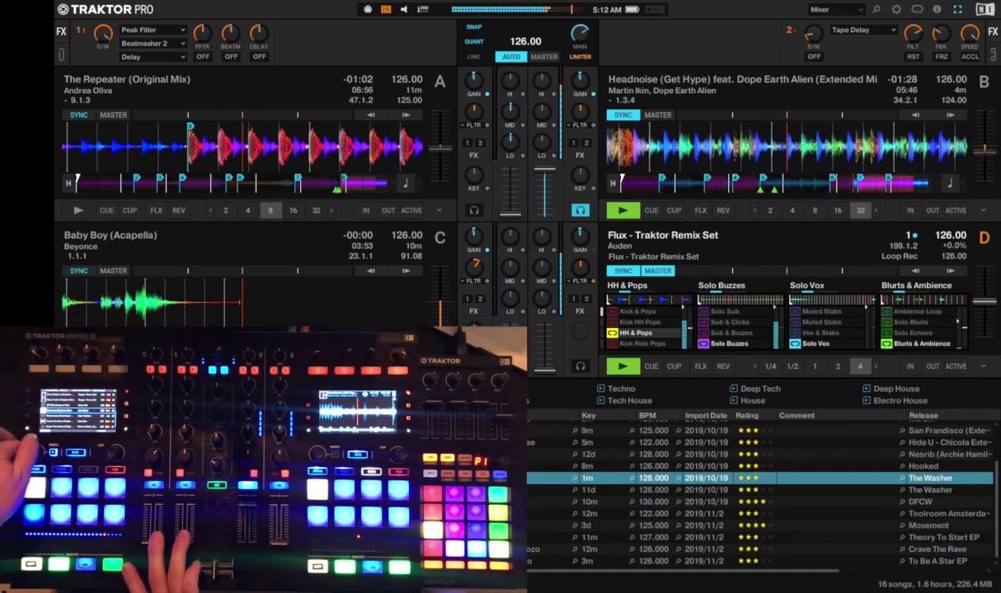
key("Up")
key("Up")
key("Up")
key("Up")
key("Up")
key("Up")
key("Up")
key("Up")
Step: Select the track from the Movement release in the playlist and load its Extended Mix into deck A
key("Down")
key("Down")
key("Down")
key("Down")
key("Down")
key("Down")
key("Down")
key("Down")
key("Down")
key("Down")
key("Down")
key("Down")
key("Down")
key("Down")
key("Down")
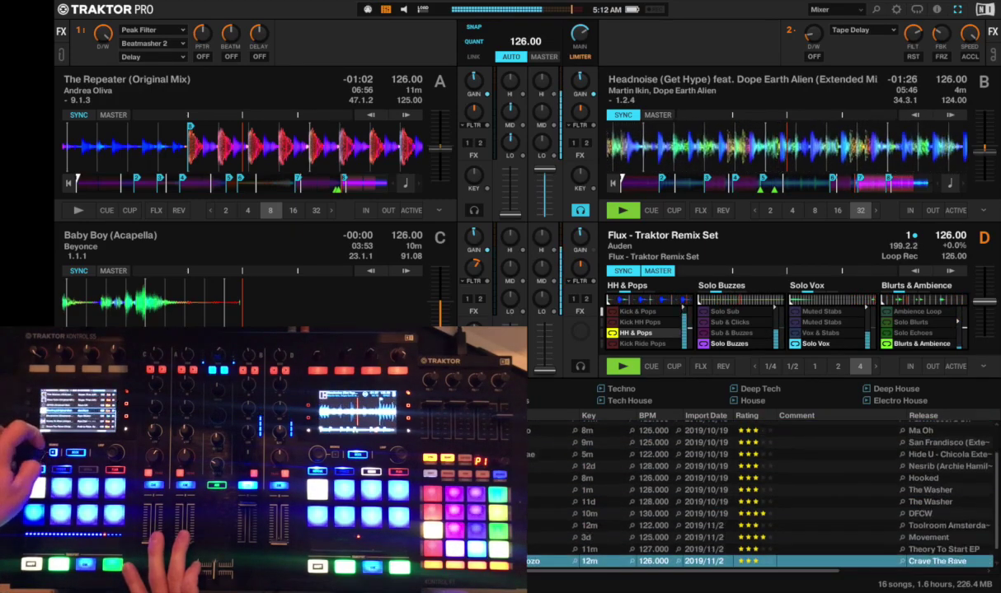
key("Up")
key("Up")
key("Up")
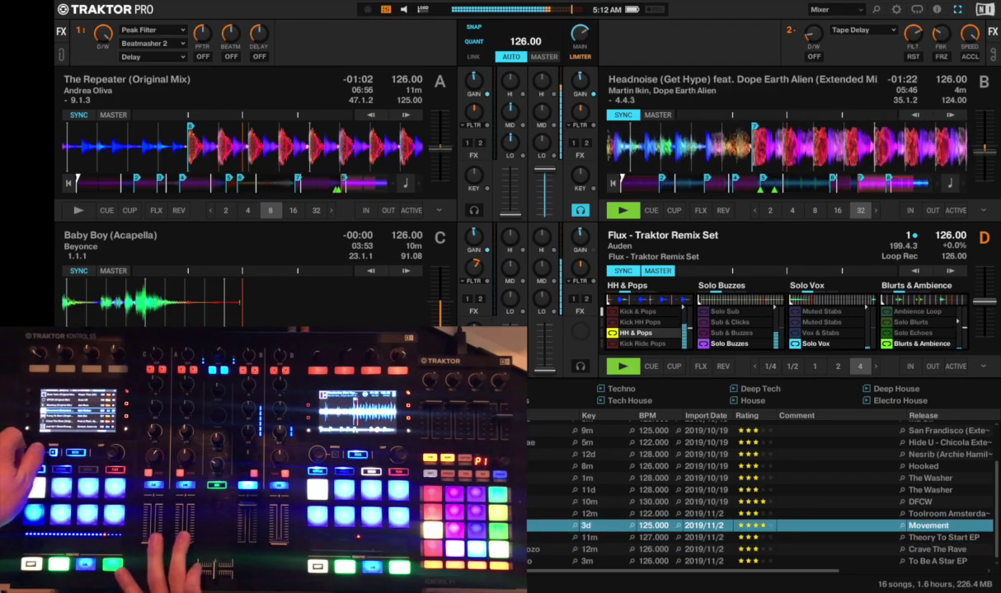
key("Return")
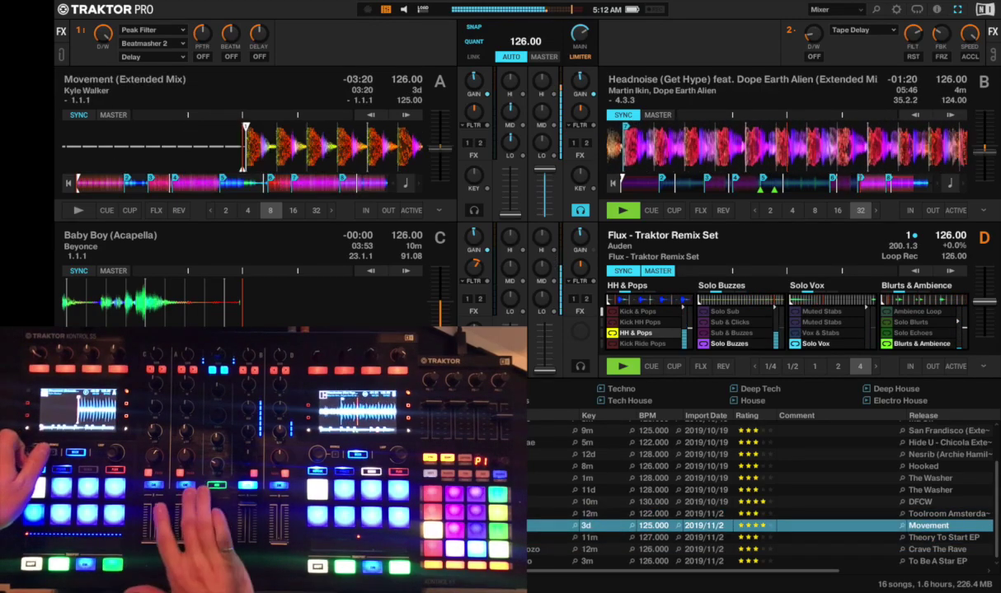
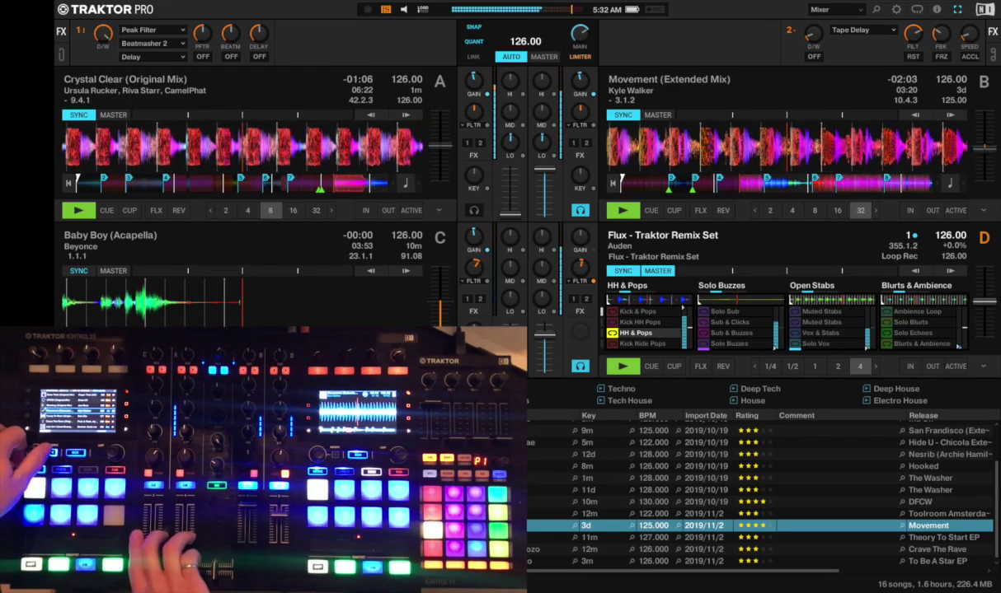
Step: Look back through the playlist from Movement up to You Now for another track to mix
left_click(741, 514)
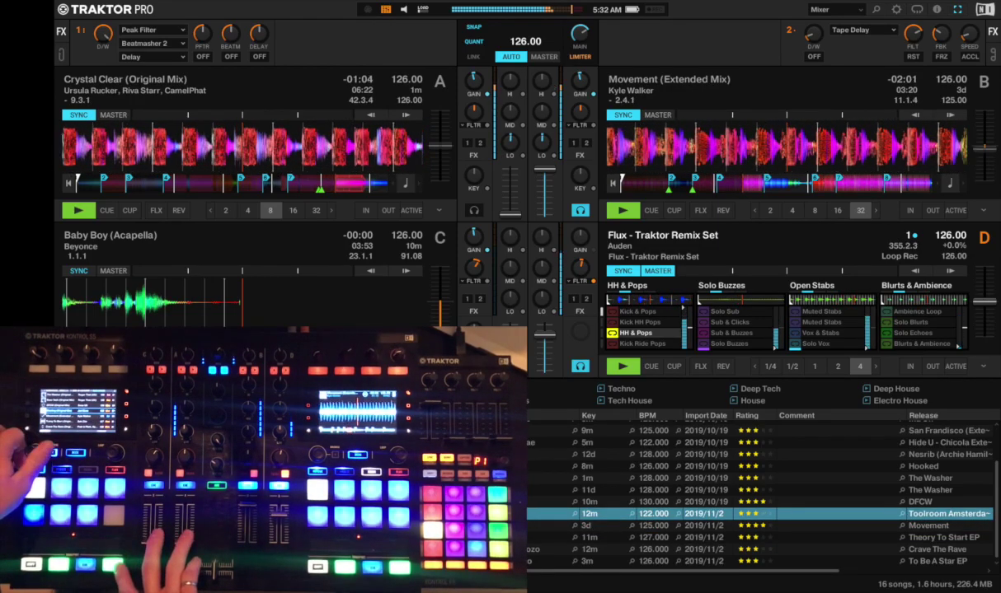
left_click(742, 479)
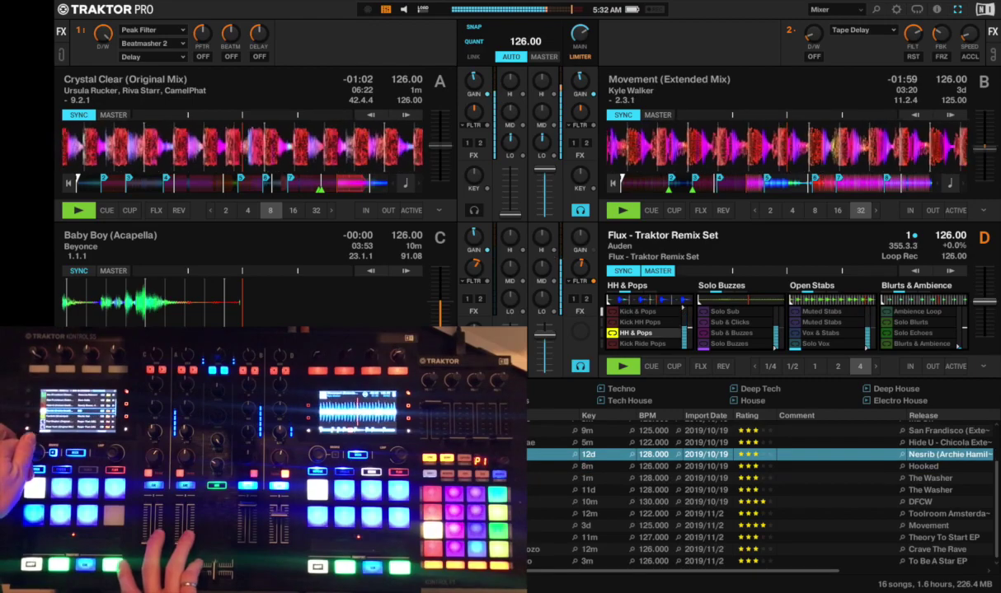
left_click(742, 427)
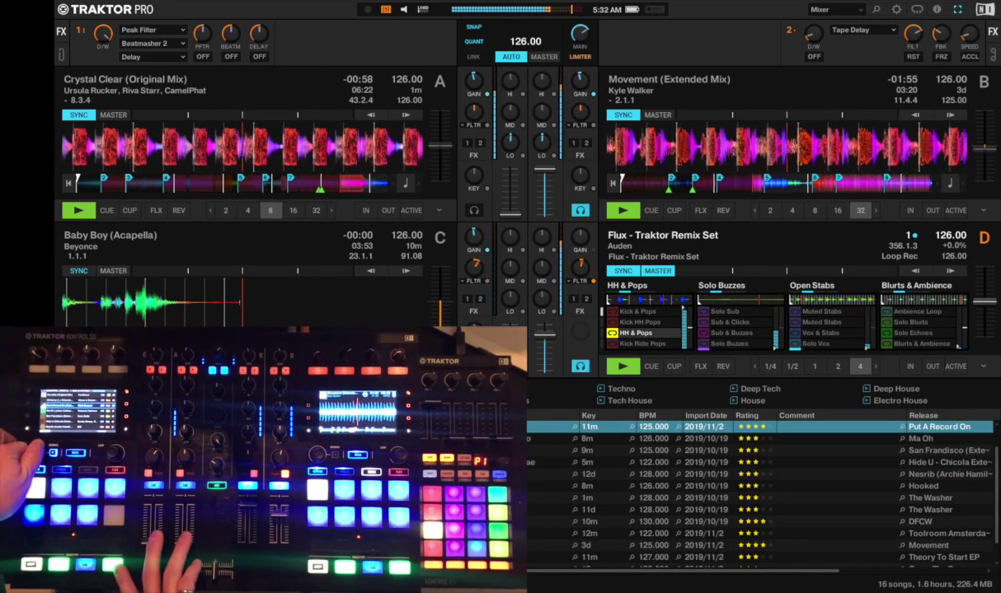
left_click(742, 427)
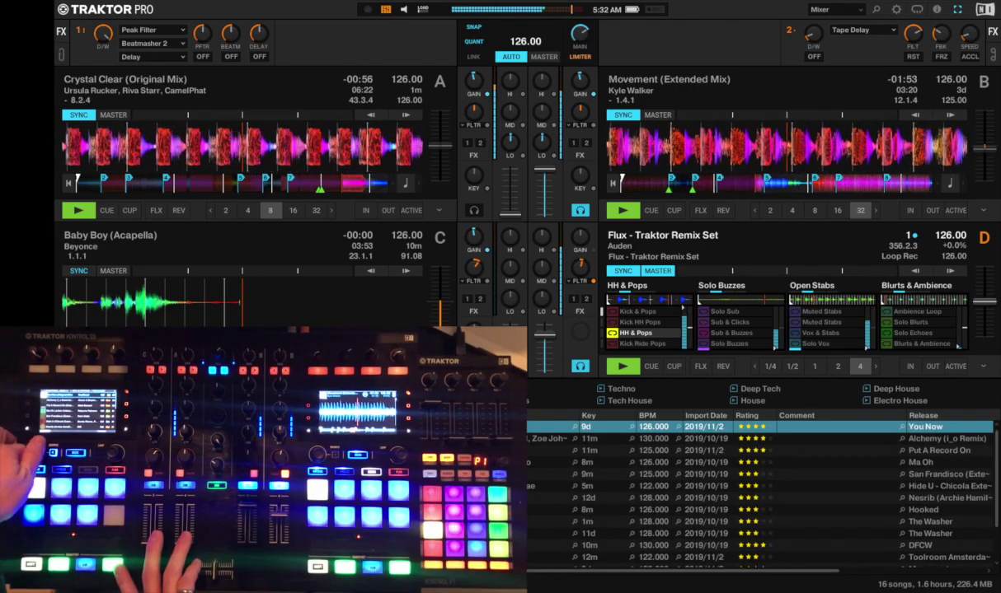